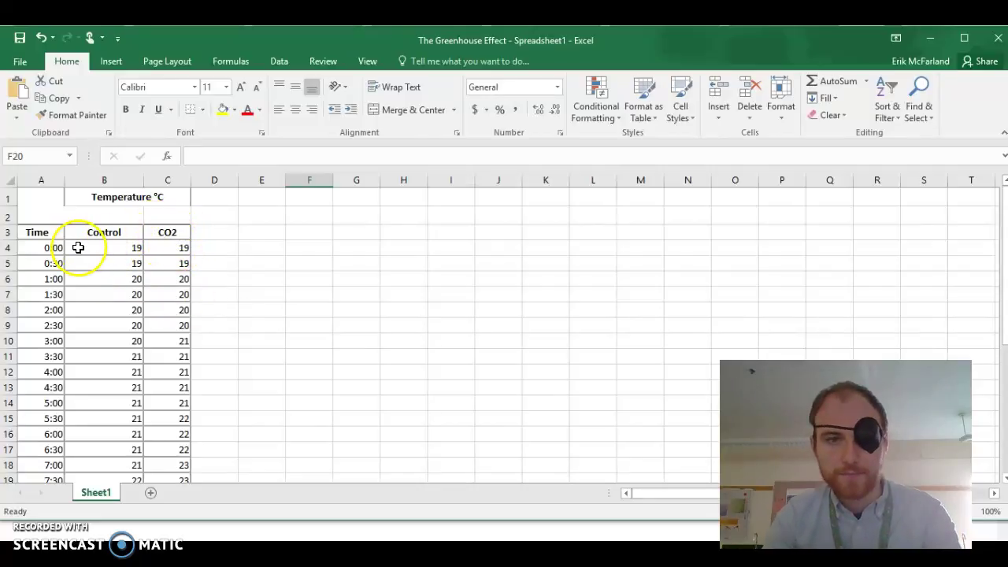
# Select cells A3 to C34, covering the Time, Control and CO2 data down to 15:00.
pyautogui.click(38, 230)
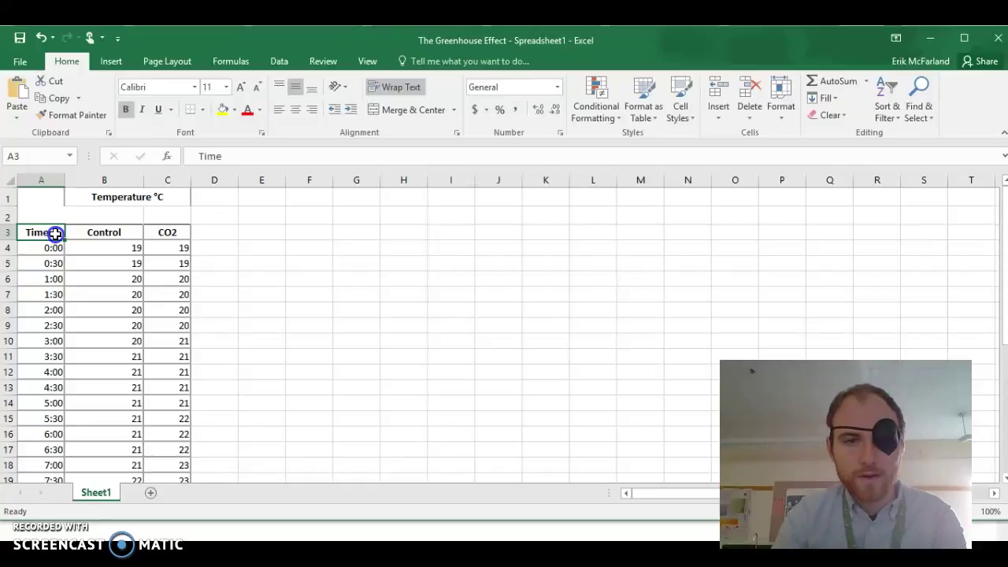
pyautogui.moveTo(55, 234); pyautogui.dragTo(160, 386)
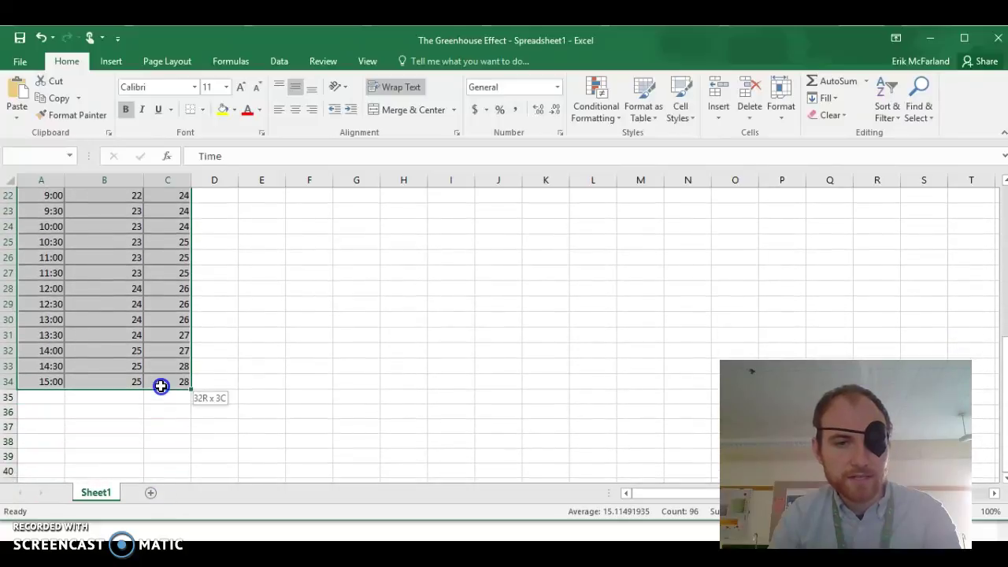
# Insert a plain scatter chart of the selected data and move it beside the table.
pyautogui.click(112, 63)
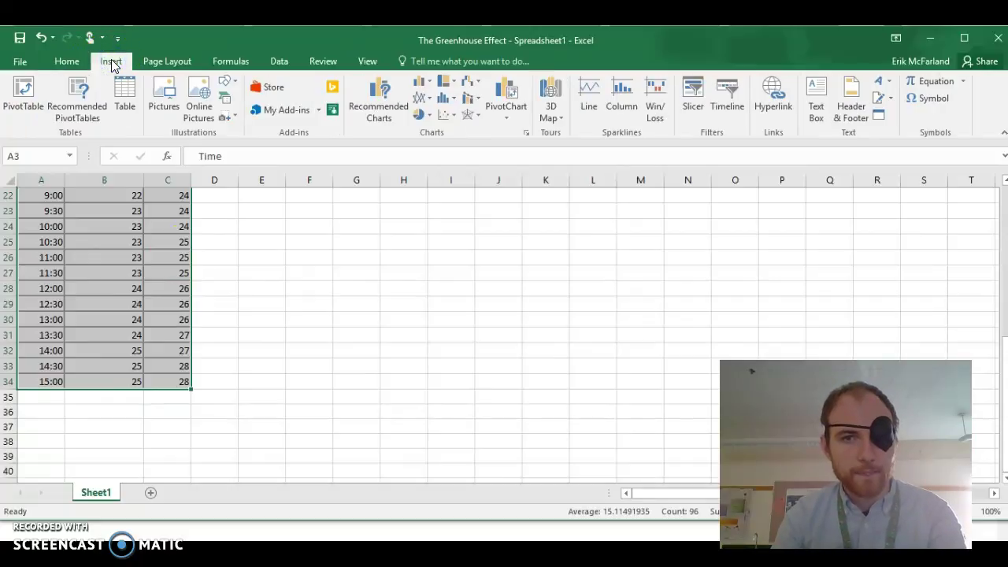
pyautogui.click(447, 117)
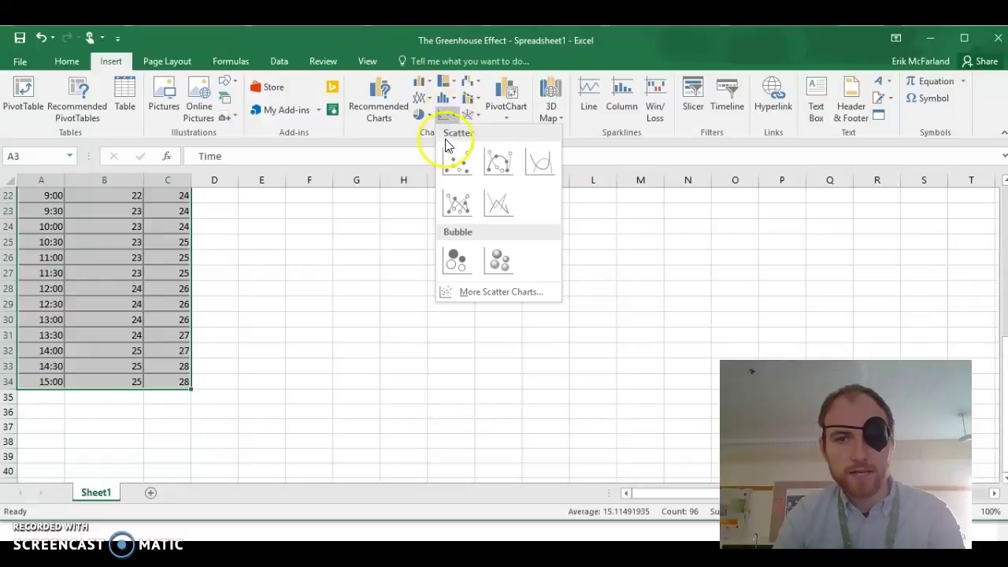
pyautogui.click(452, 169)
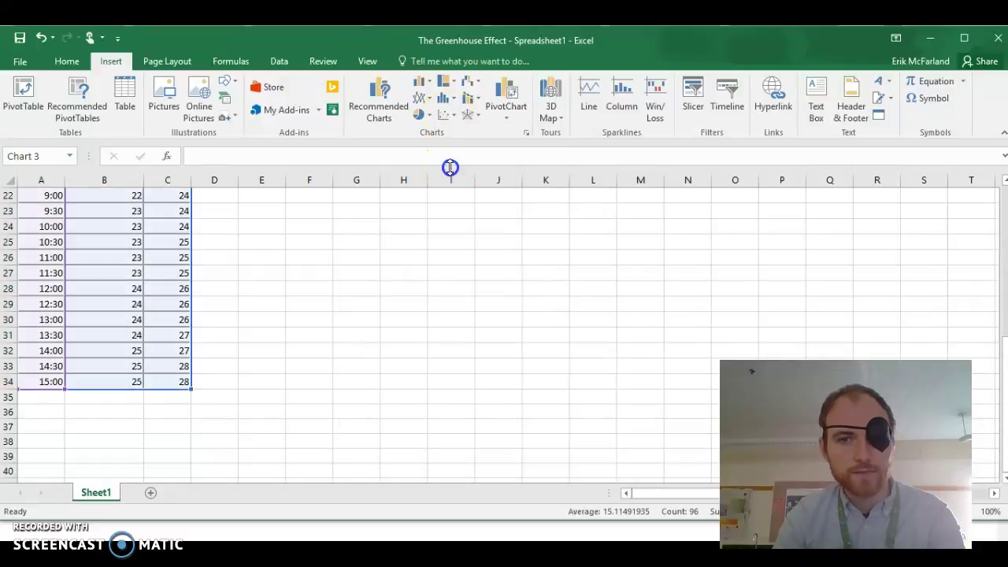
pyautogui.moveTo(435, 254)
pyautogui.mouseDown()
pyautogui.moveTo(369, 233)
pyautogui.moveTo(349, 239)
pyautogui.mouseUp()
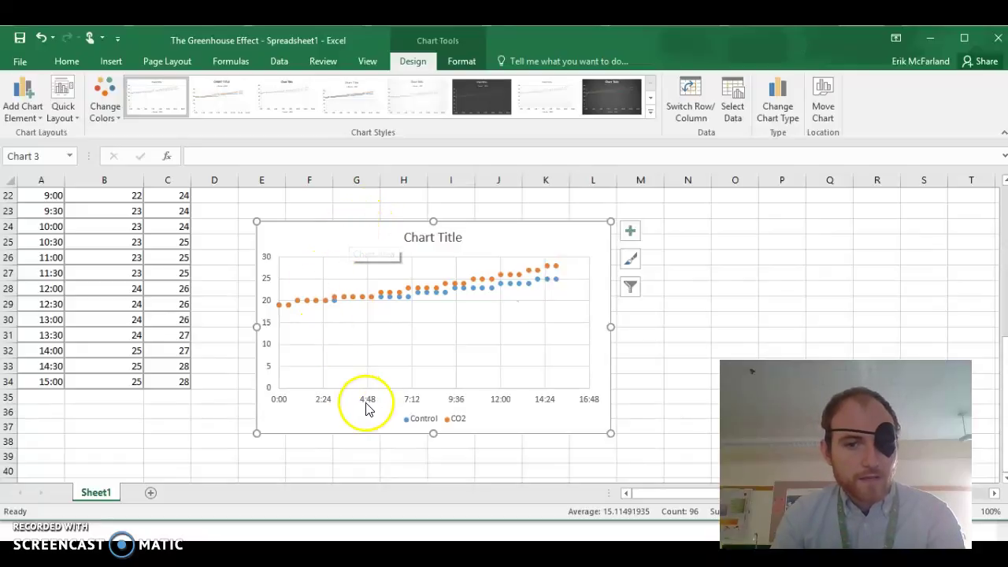
# Paste 'How does a greenhouse gas, such as CO2, affect temperature?' as the chart title.
pyautogui.click(304, 442)
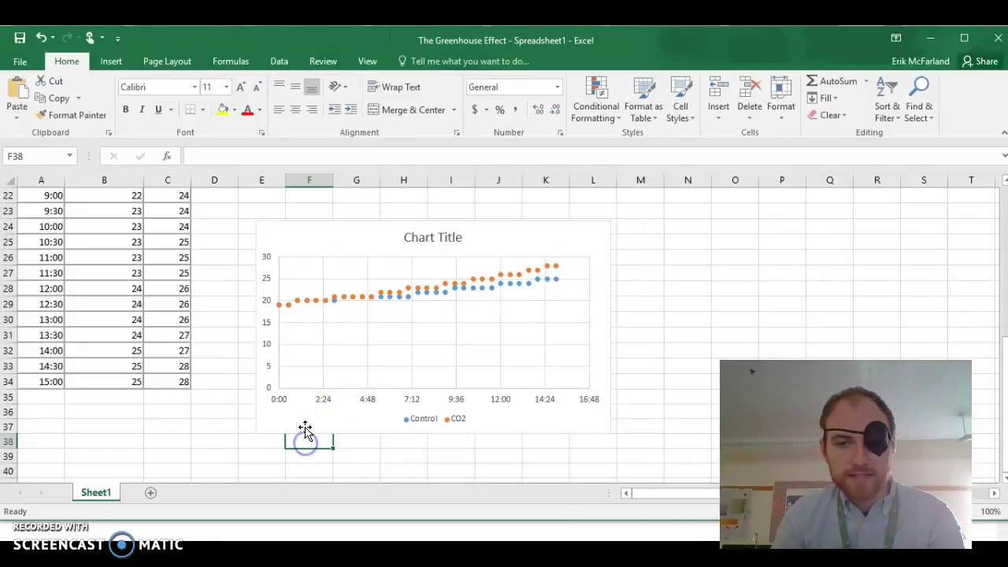
pyautogui.click(422, 242)
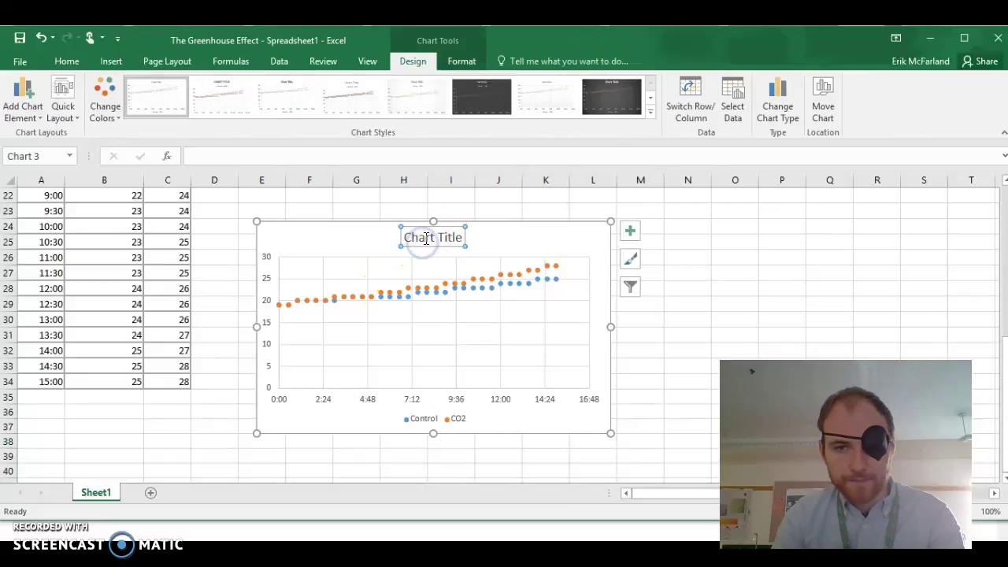
pyautogui.click(425, 237)
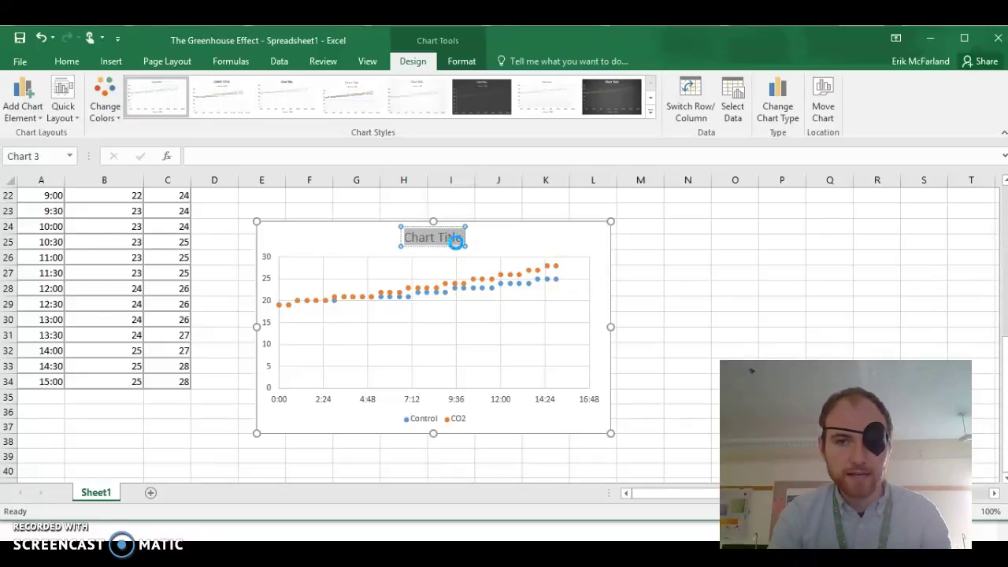
pyautogui.write('How does a greenhouse gas, such as CO2, affect temperature?')
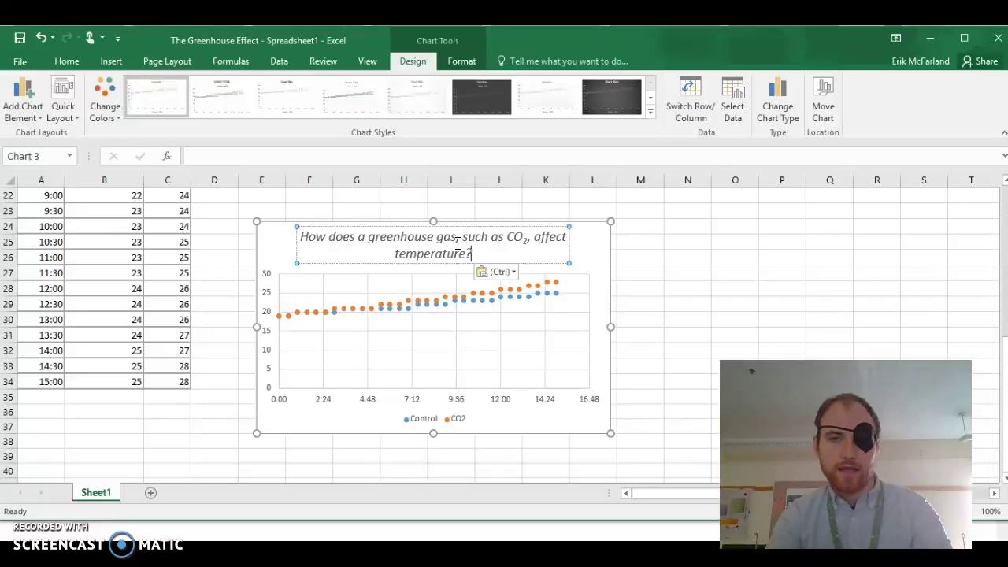
pyautogui.click(391, 263)
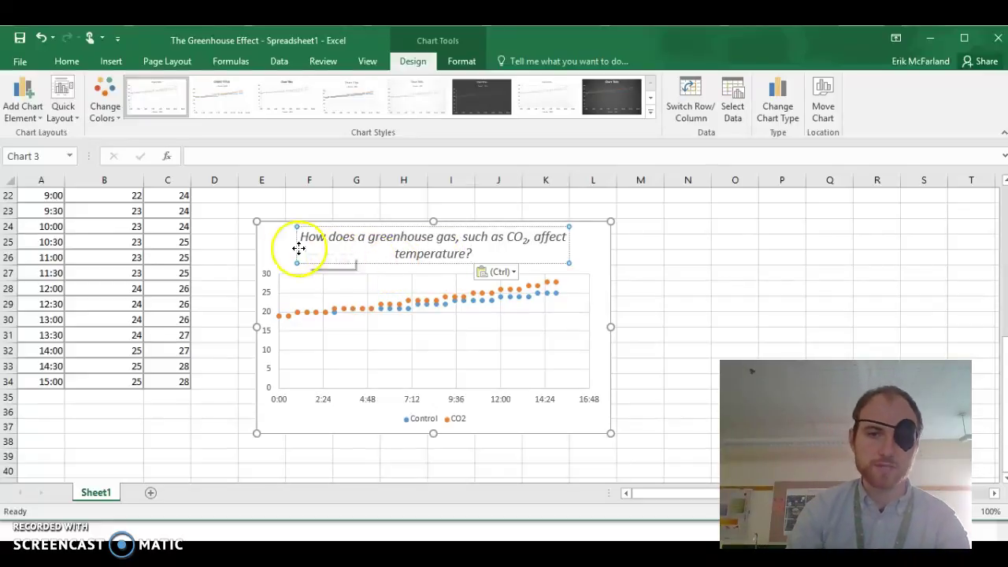
pyautogui.click(270, 246)
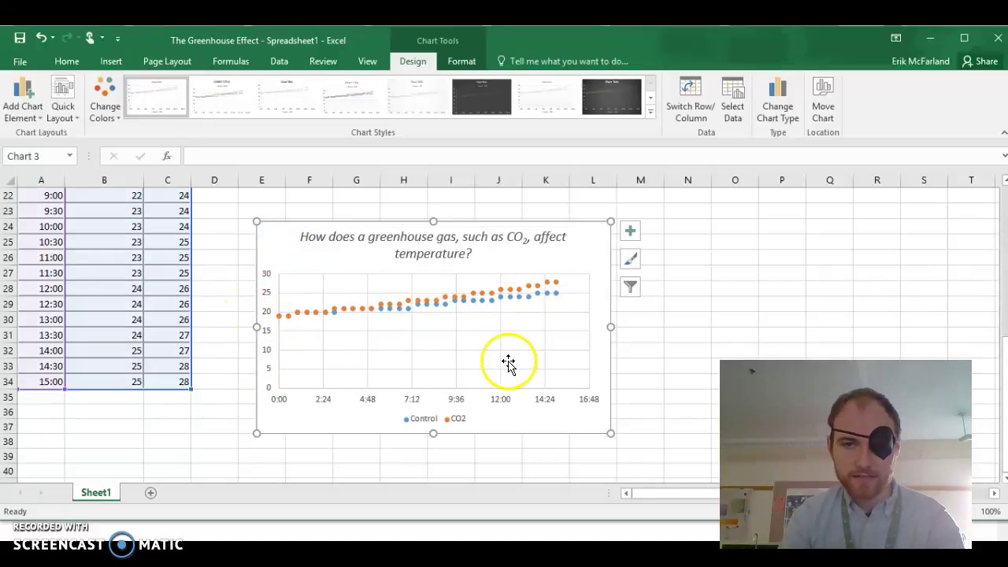
# Add titles to both chart axes, reposition the vertical one, and clear its placeholder text.
pyautogui.click(634, 236)
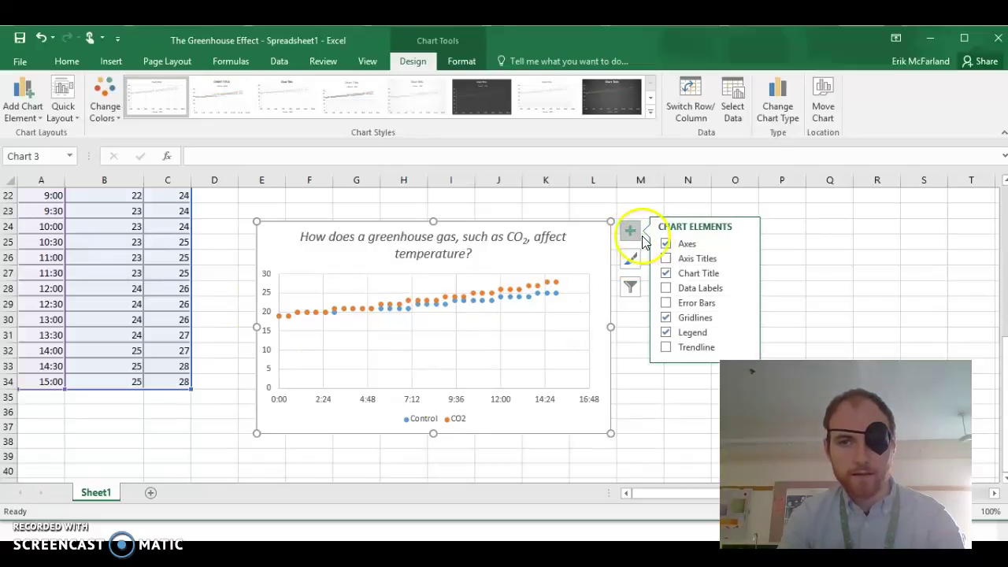
pyautogui.click(665, 259)
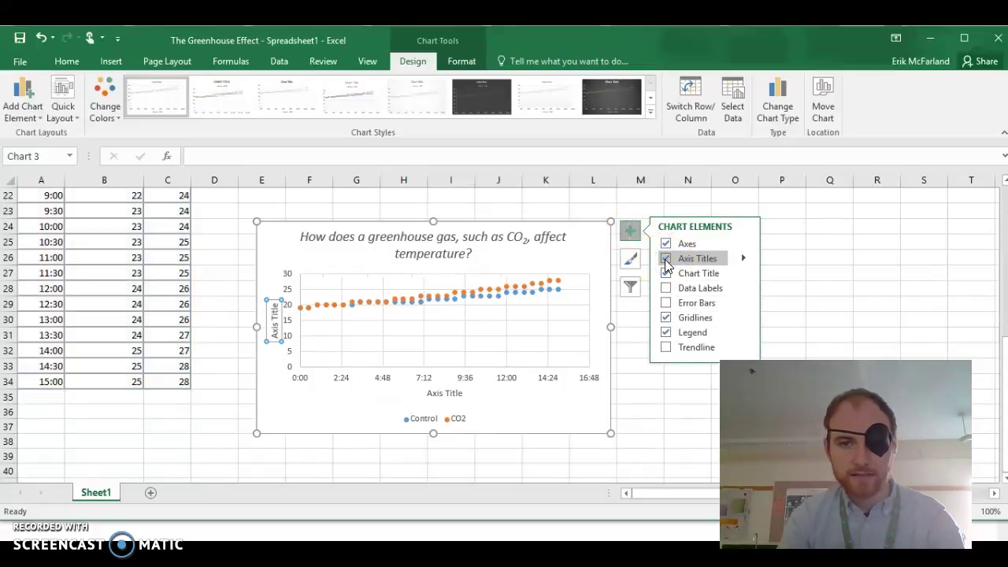
pyautogui.click(274, 318)
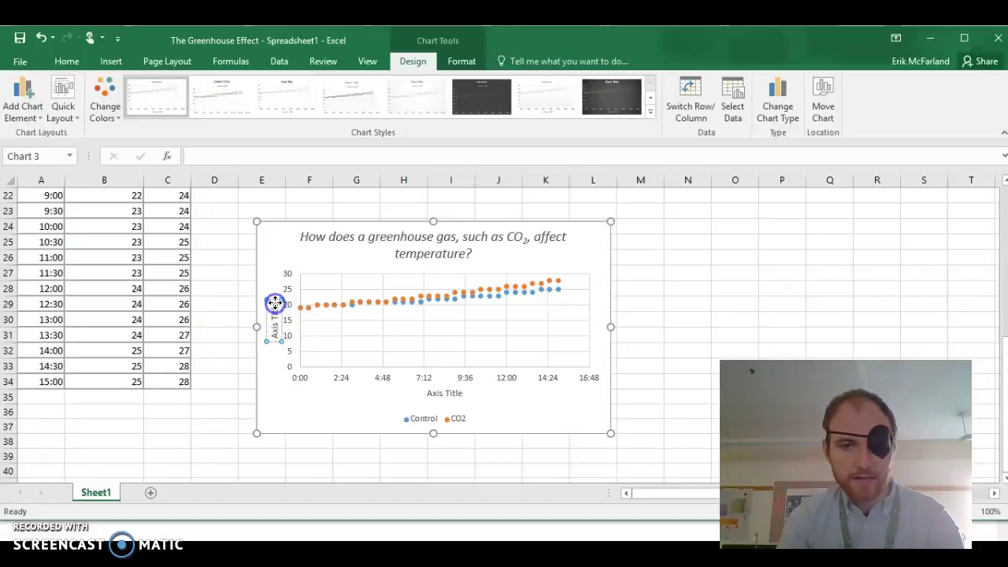
pyautogui.moveTo(274, 301); pyautogui.dragTo(274, 319)
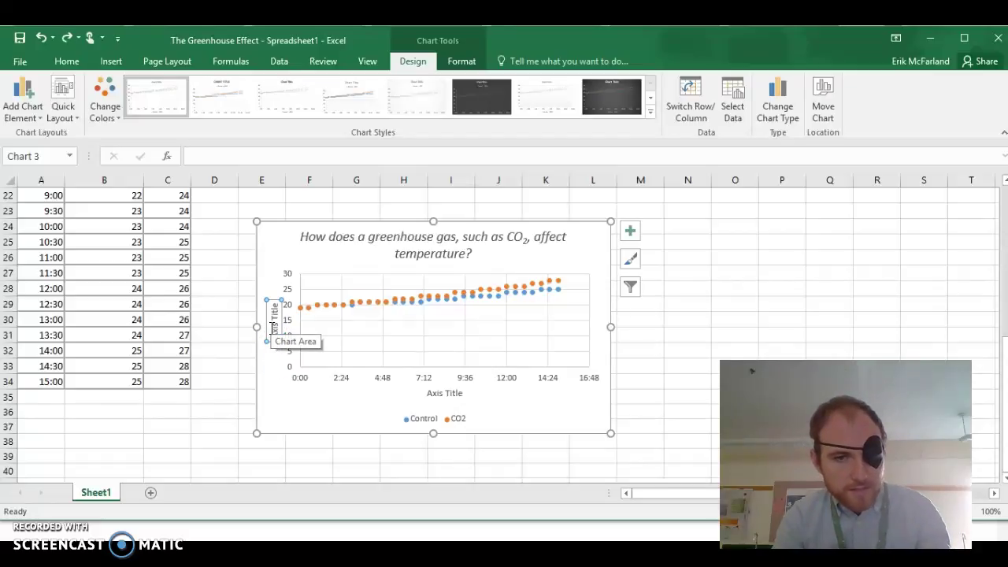
pyautogui.moveTo(282, 331); pyautogui.dragTo(276, 331)
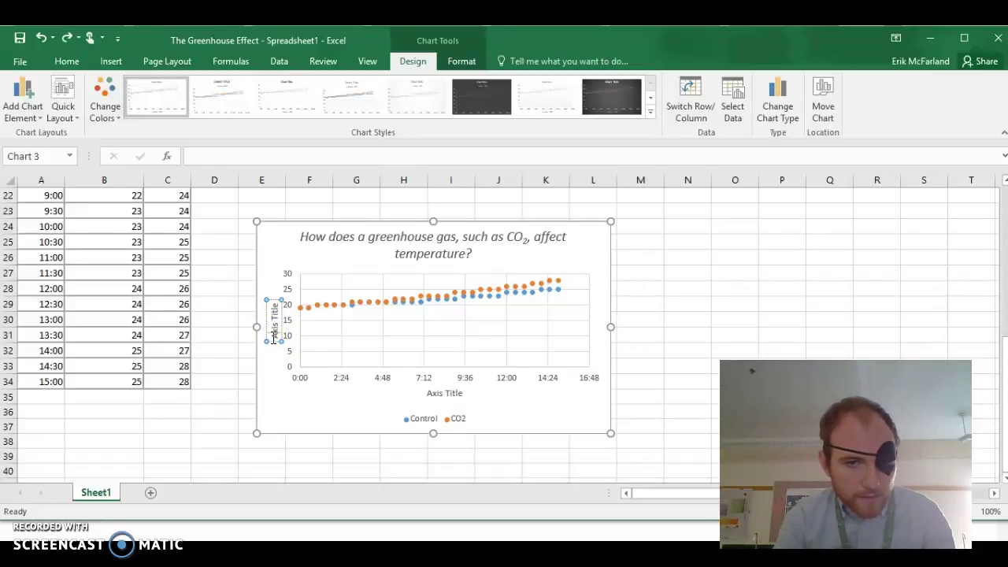
pyautogui.click(274, 309)
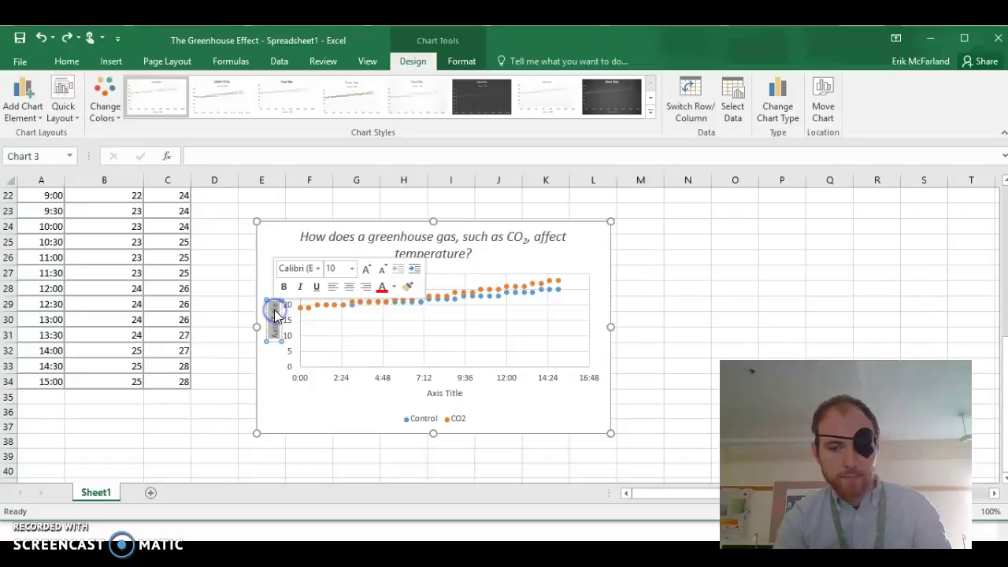
pyautogui.press('Delete')
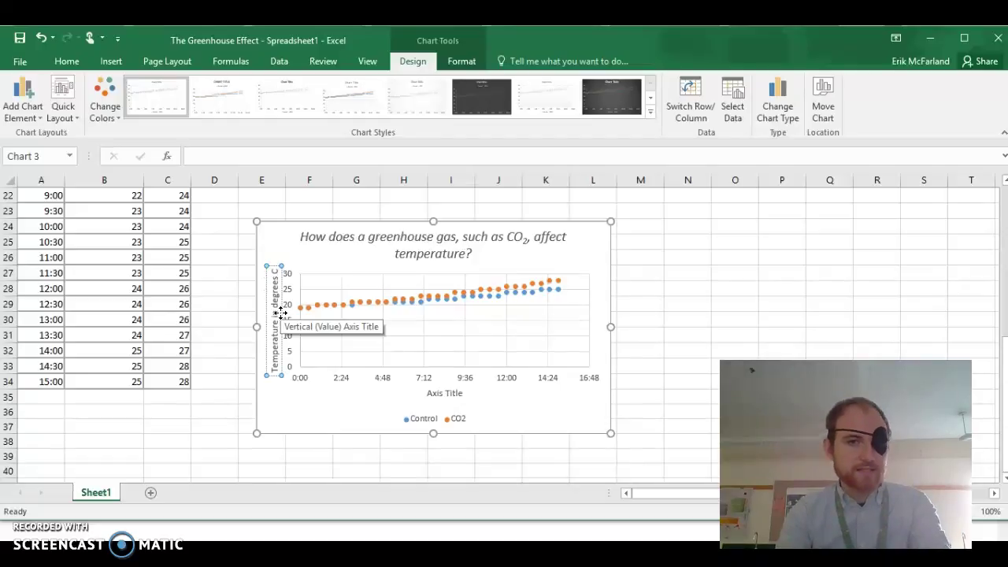
# Change the horizontal axis title's placeholder to 'Time in Minutes'.
pyautogui.click(429, 398)
pyautogui.click(434, 393)
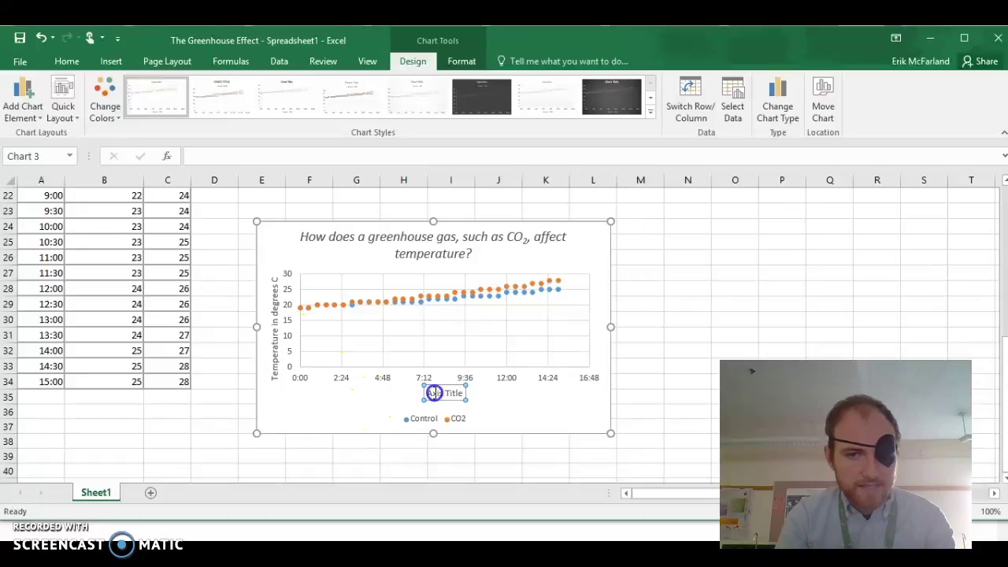
pyautogui.write('T')
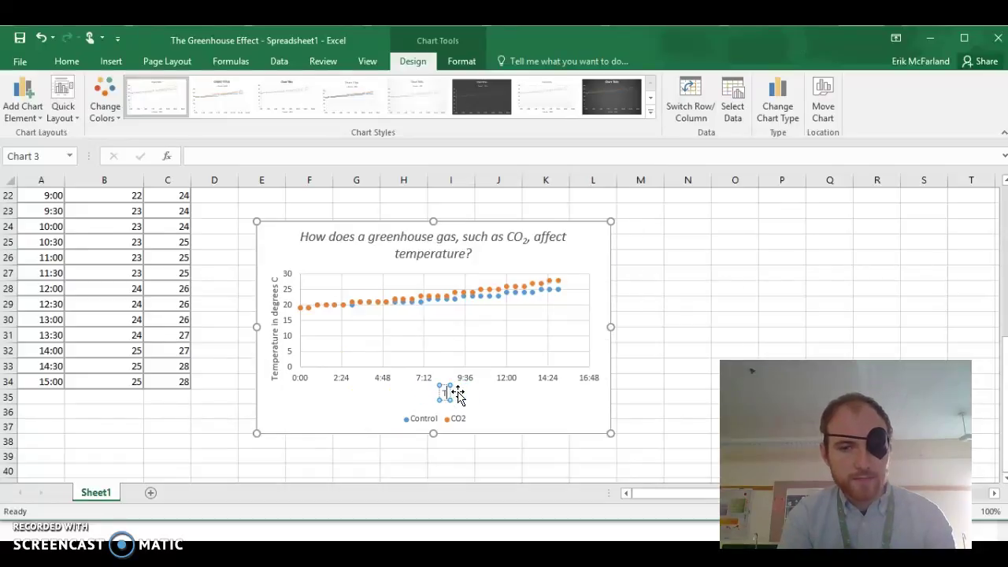
pyautogui.write('ime in Minutes')
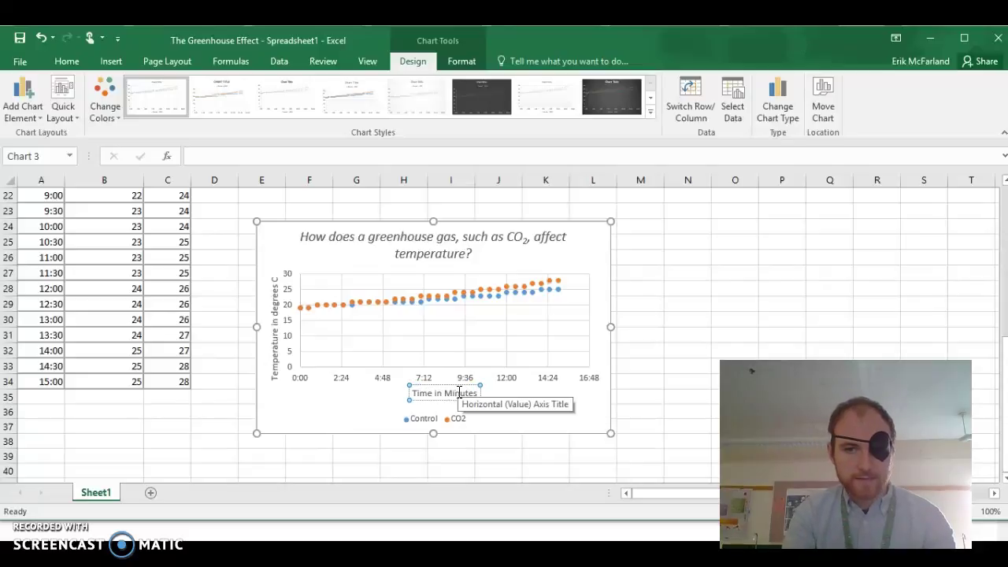
pyautogui.click(393, 396)
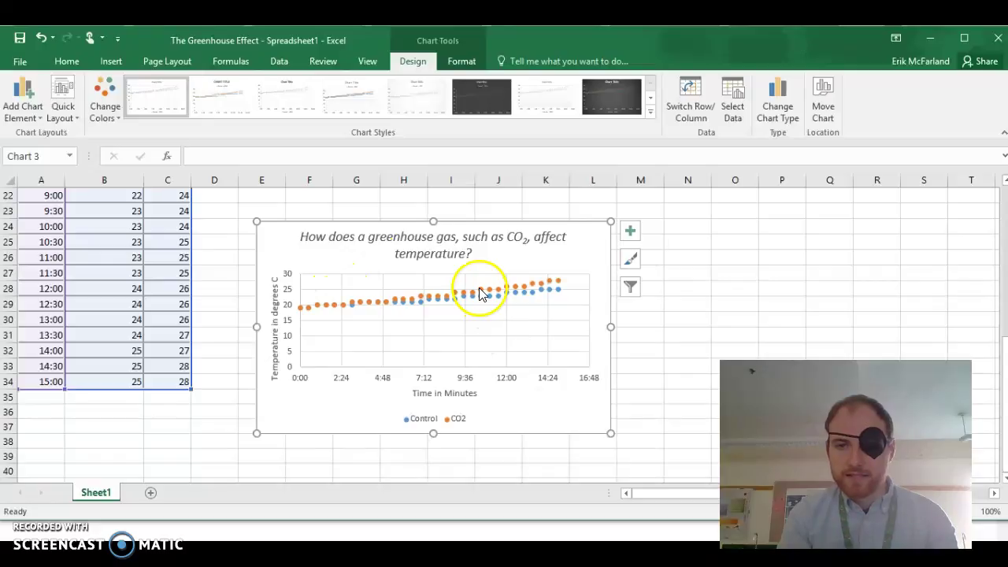
pyautogui.moveTo(490, 296)
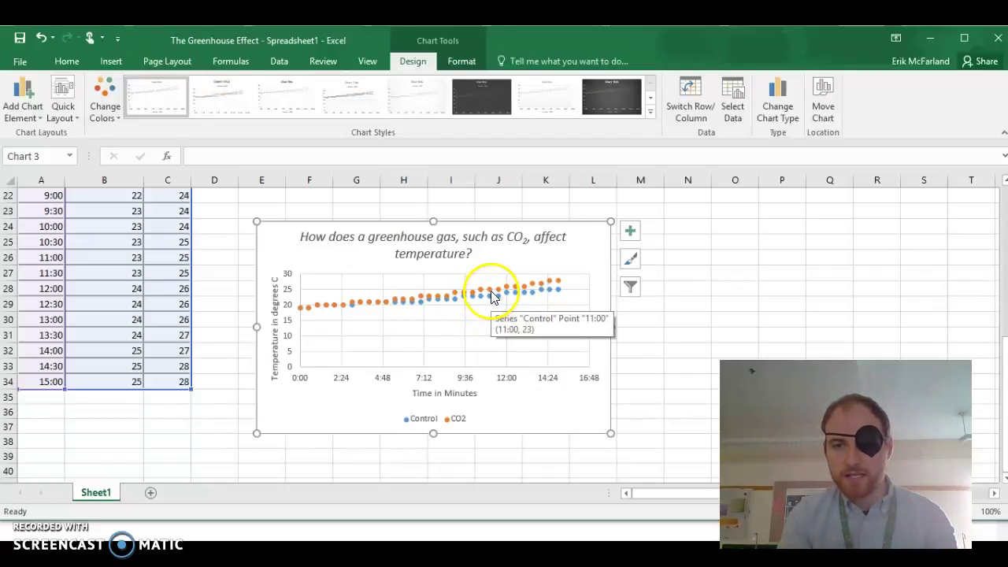
# Add a linear trendline for the Control series, shown as 'Linear (Control)' in the legend.
pyautogui.click(630, 231)
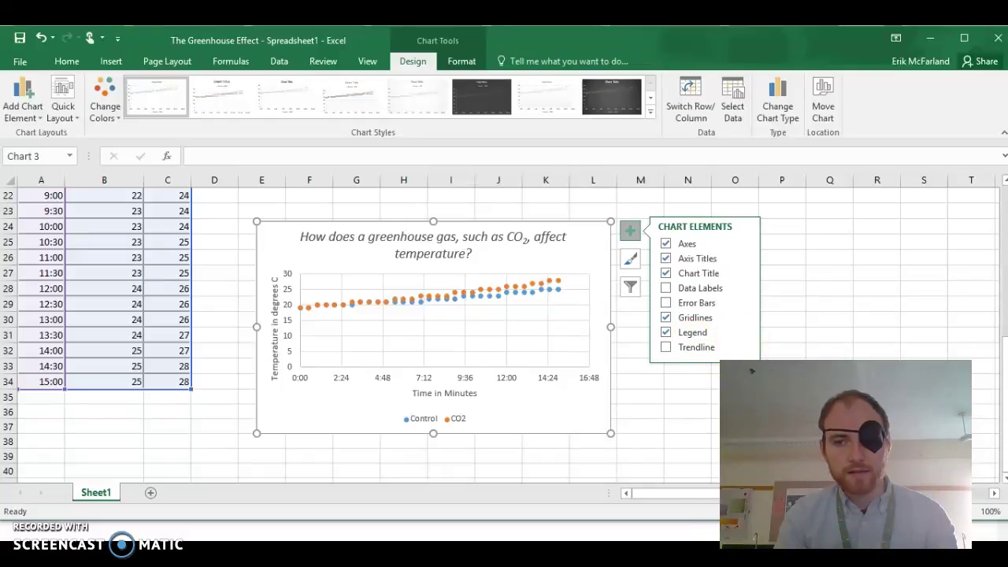
pyautogui.click(746, 349)
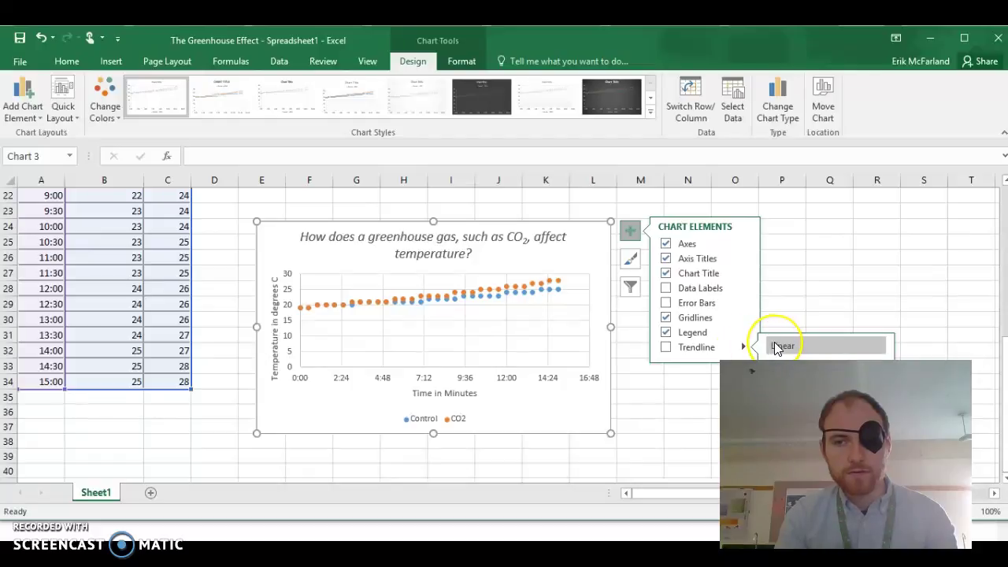
pyautogui.click(775, 347)
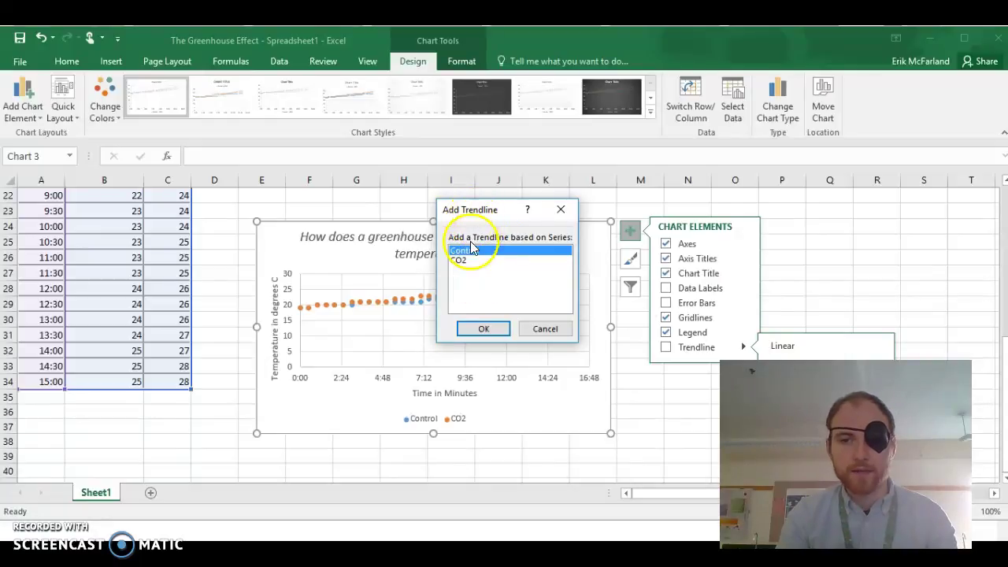
pyautogui.click(476, 331)
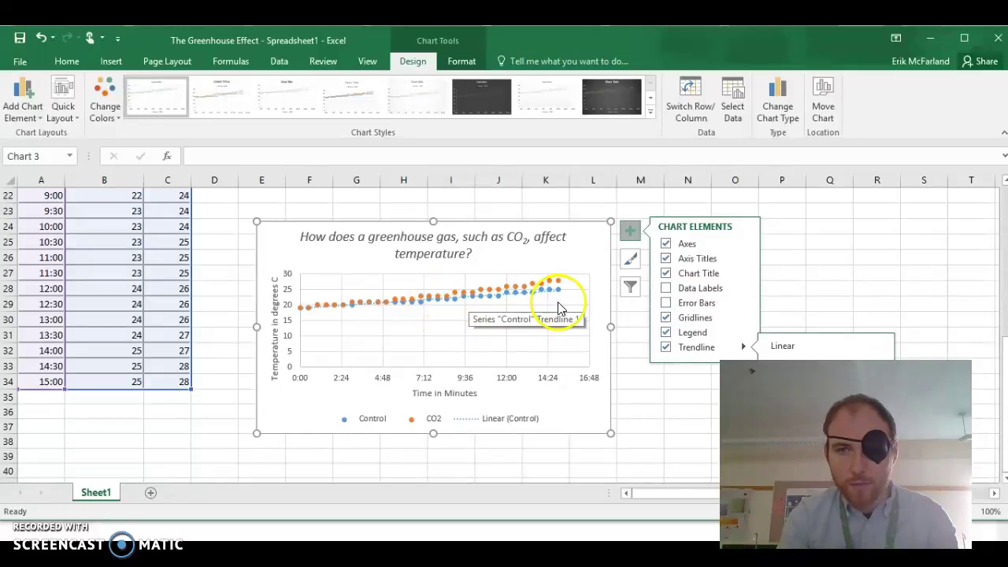
# Add a second linear trendline for the CO2 series, then deselect the chart.
pyautogui.click(781, 344)
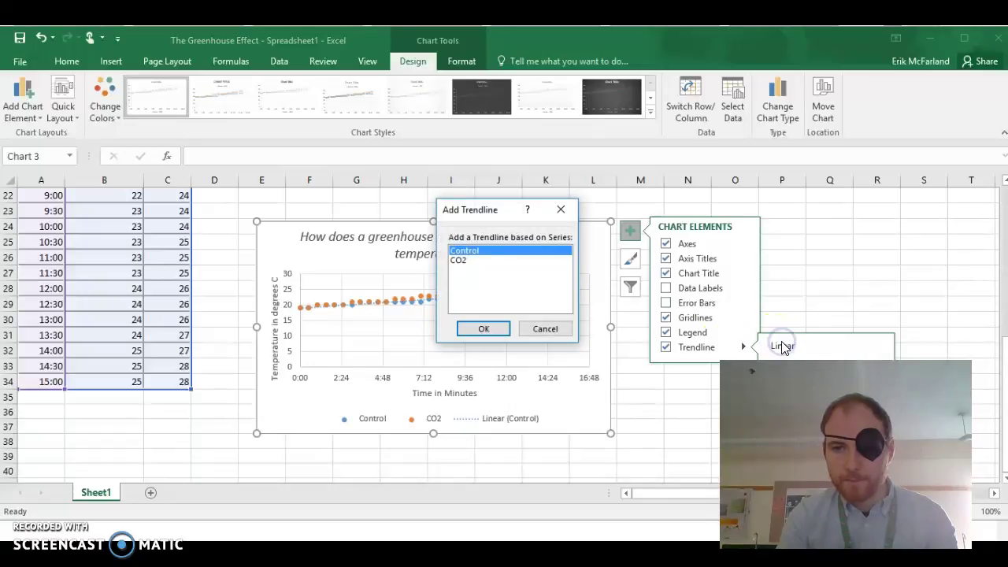
pyautogui.click(493, 260)
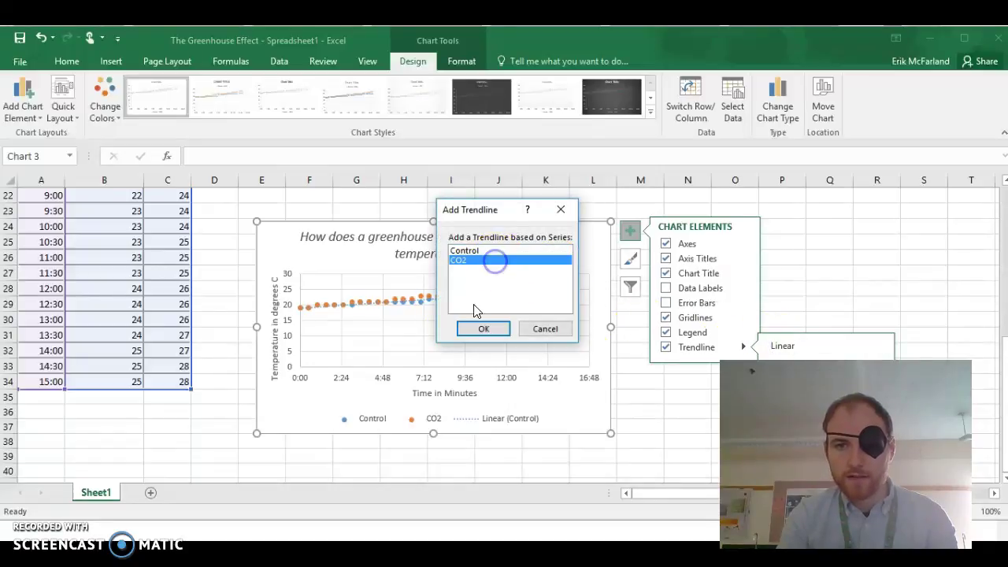
pyautogui.click(471, 329)
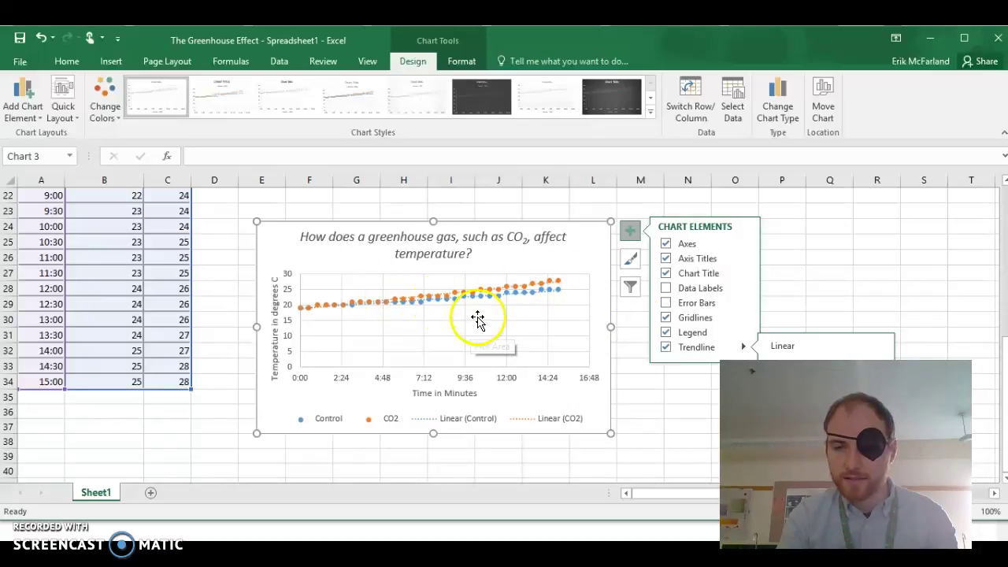
pyautogui.click(641, 416)
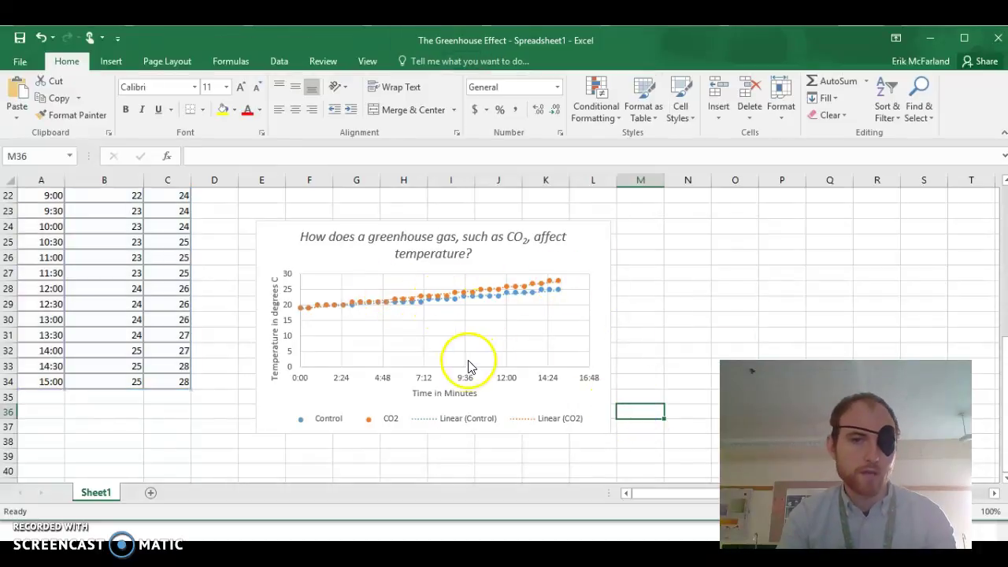